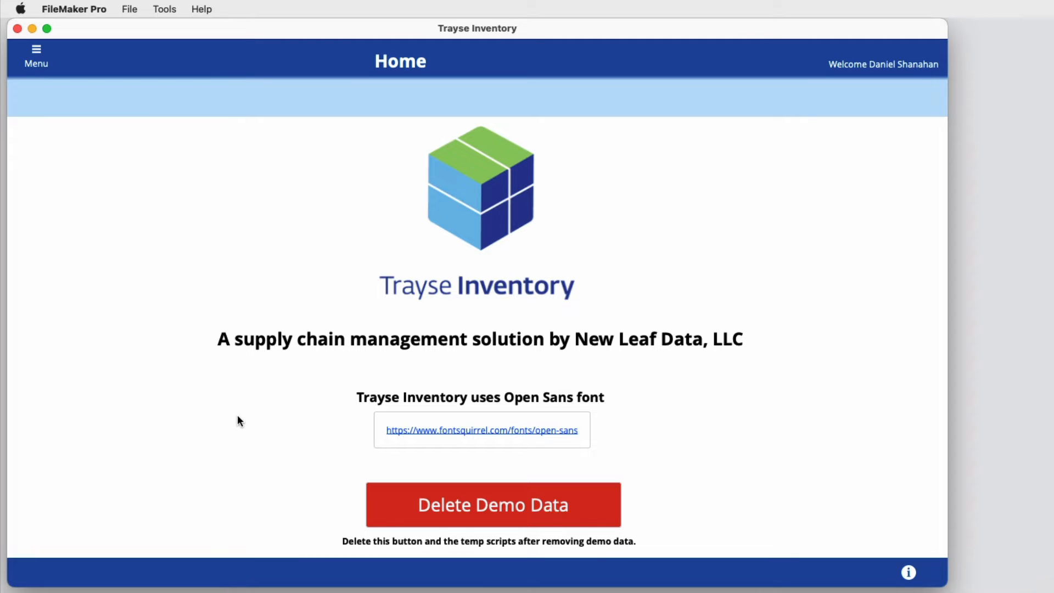
Create three new blank estimate order records in succession
{"action": "left_click", "coordinate": [36, 56]}
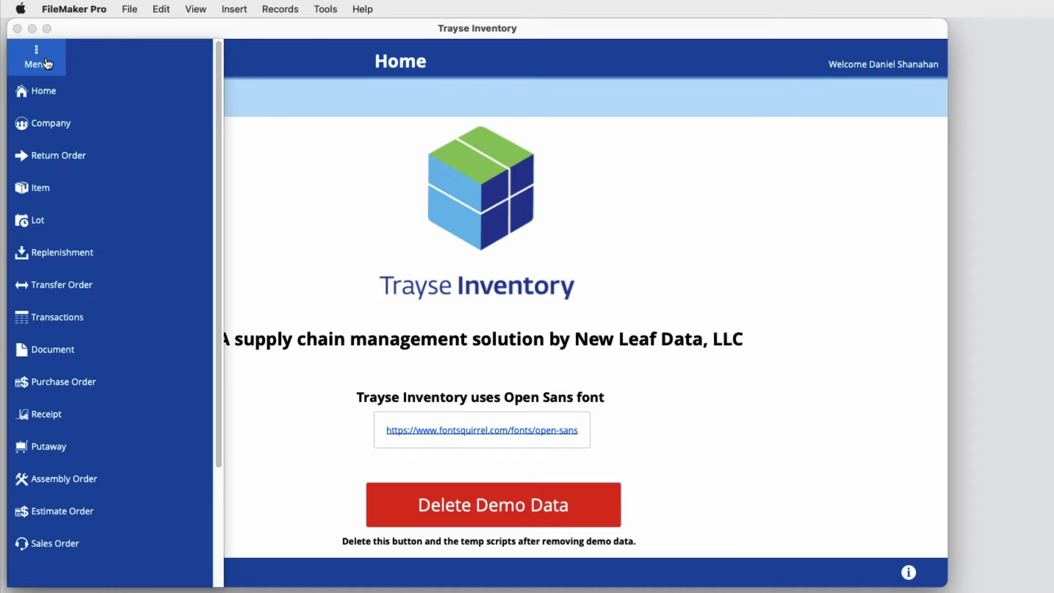
{"action": "mouse_move", "coordinate": [110, 536]}
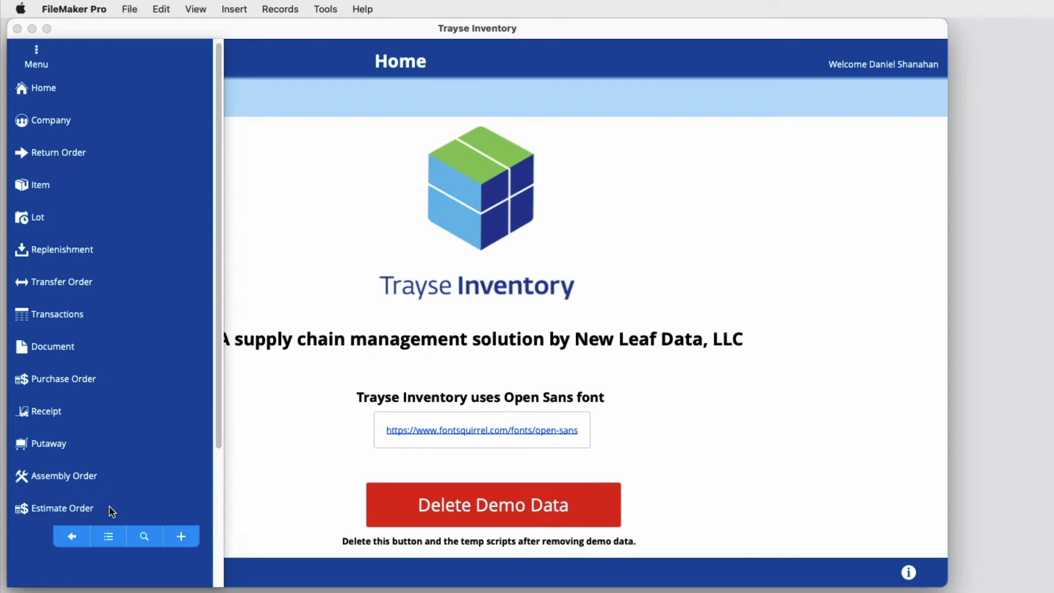
{"action": "left_click", "coordinate": [178, 535]}
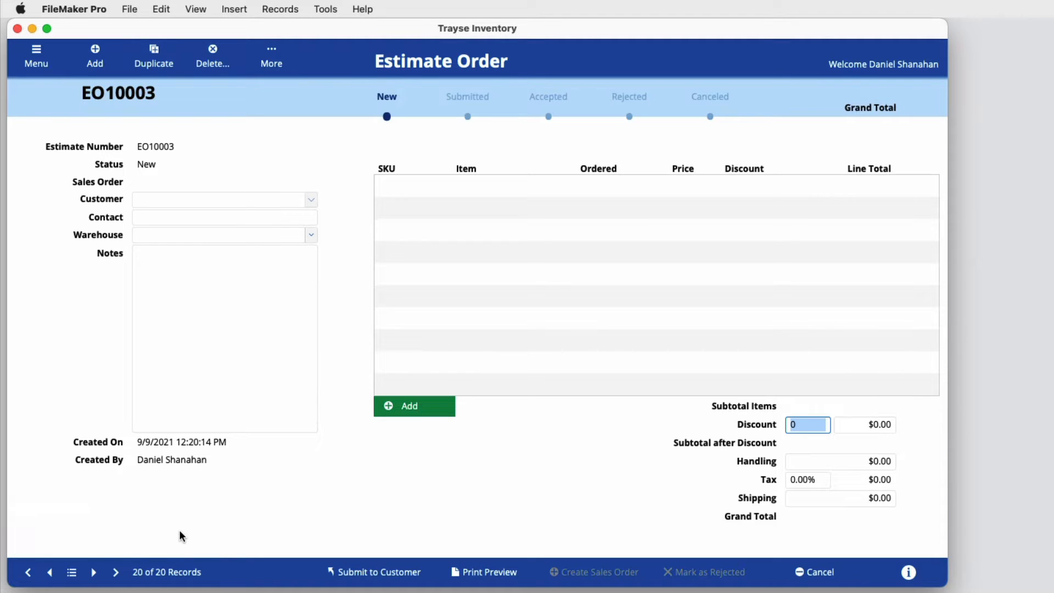
{"action": "left_click", "coordinate": [106, 72]}
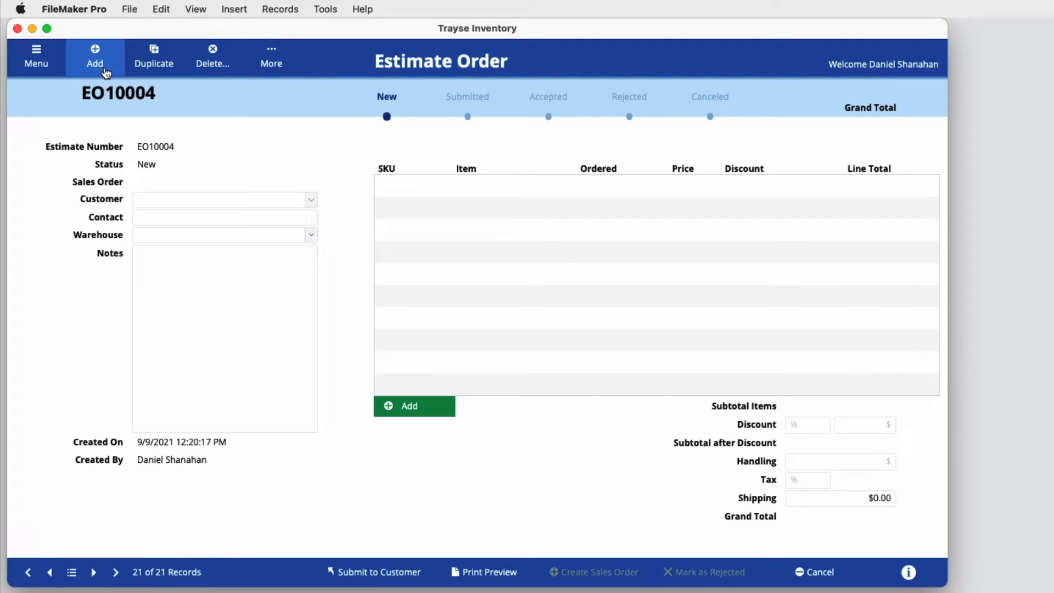
{"action": "left_click", "coordinate": [272, 10]}
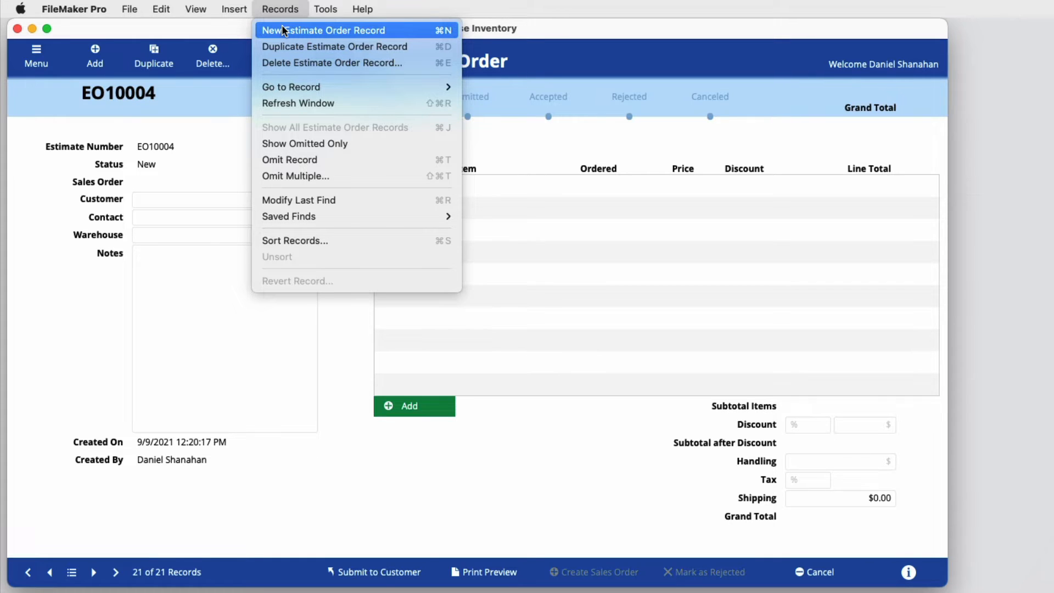
{"action": "left_click", "coordinate": [282, 30]}
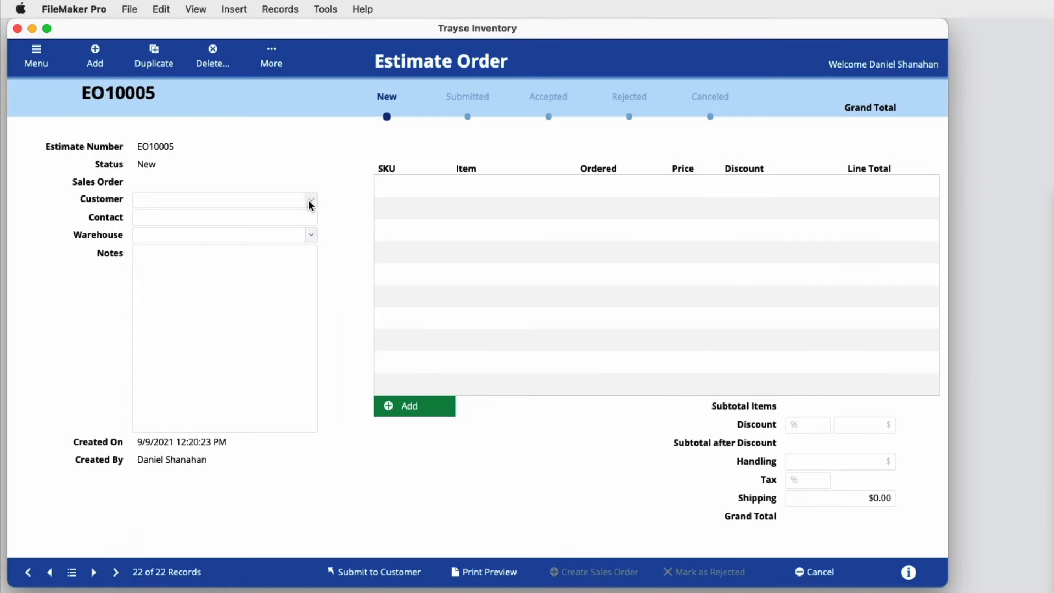
Choose Divape as the estimate's customer and replace the contact's first name
{"action": "left_click", "coordinate": [308, 199]}
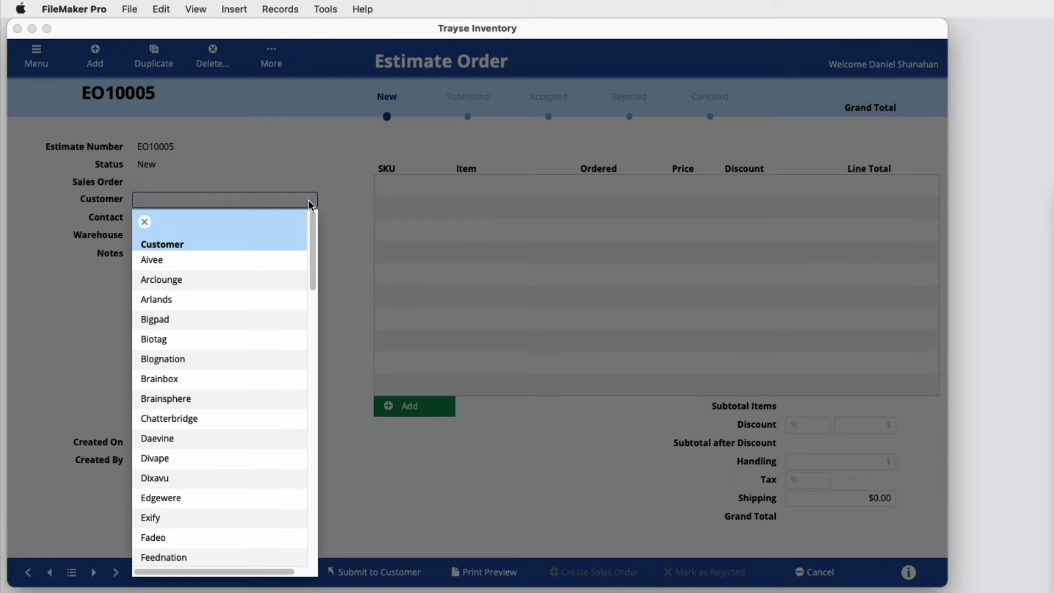
{"action": "left_click", "coordinate": [277, 466]}
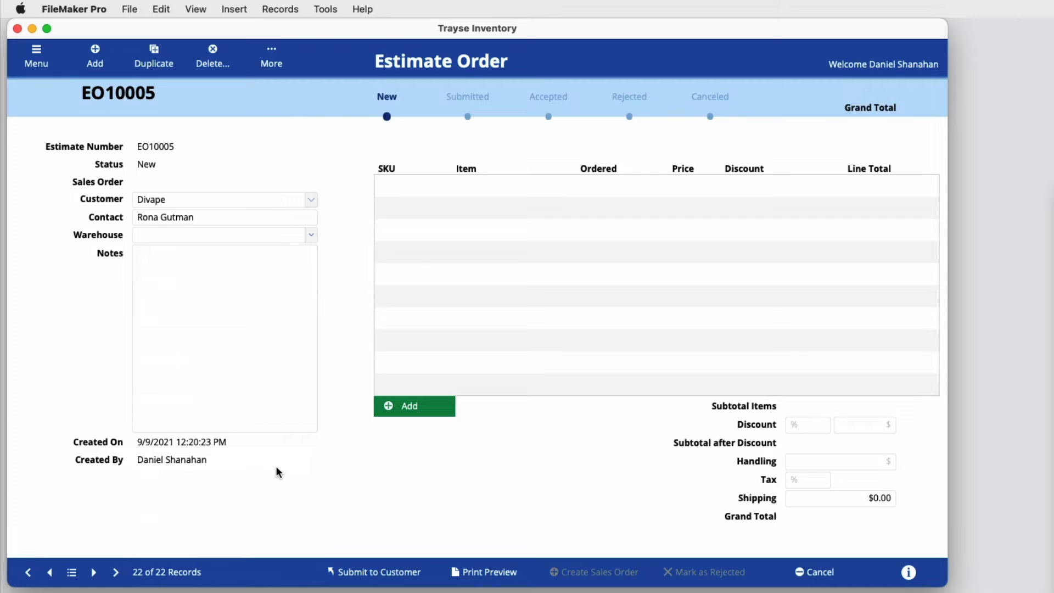
{"action": "left_click", "coordinate": [148, 217]}
{"action": "double_click", "coordinate": [149, 218]}
{"action": "type", "text": "June"}
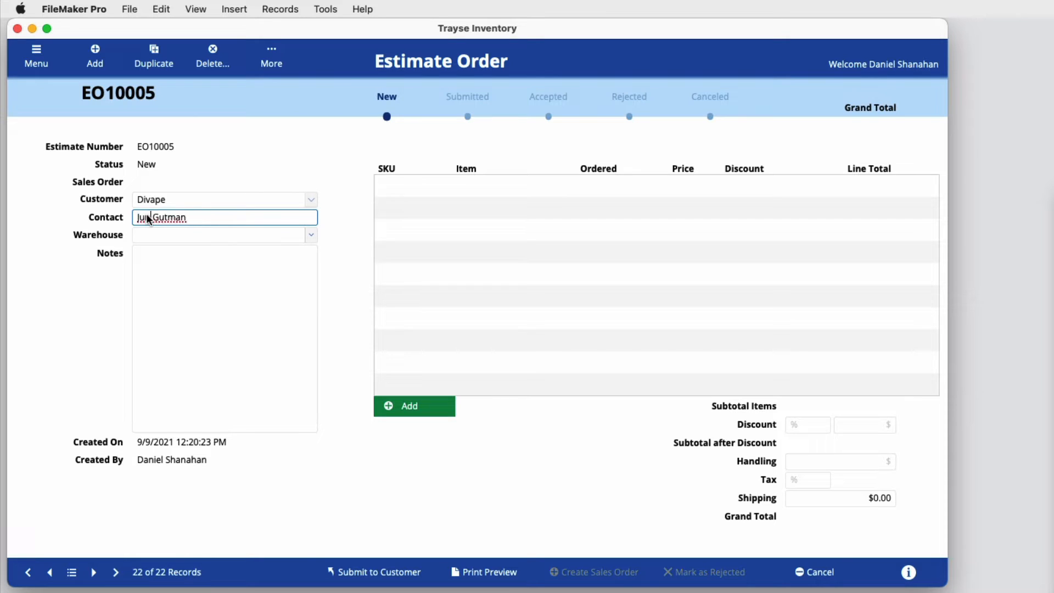
{"action": "left_click", "coordinate": [335, 239]}
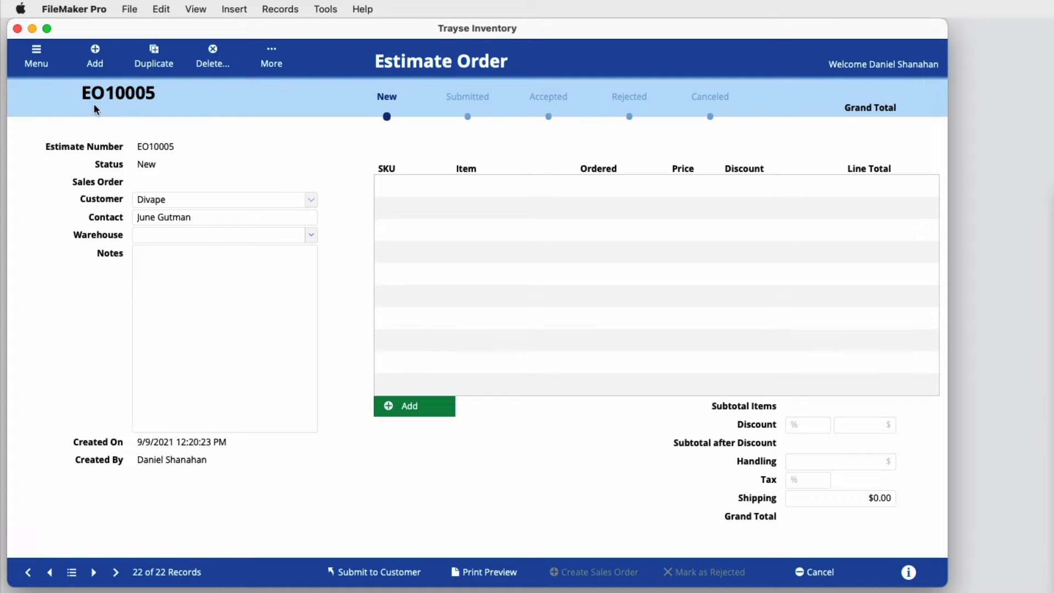
Open the Company records in find mode to look up a company
{"action": "left_click", "coordinate": [45, 71]}
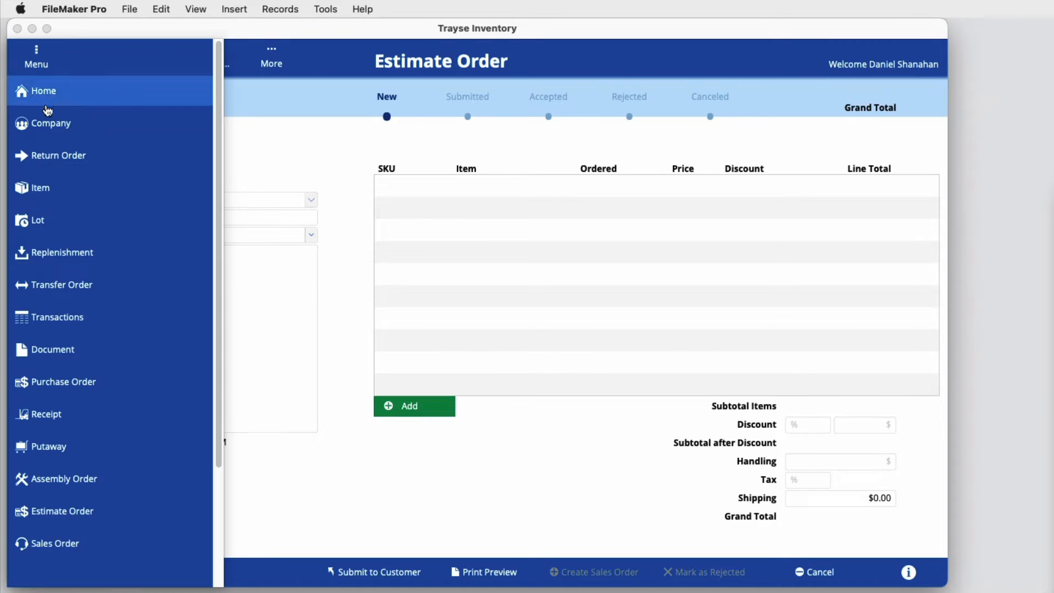
{"action": "mouse_move", "coordinate": [49, 127]}
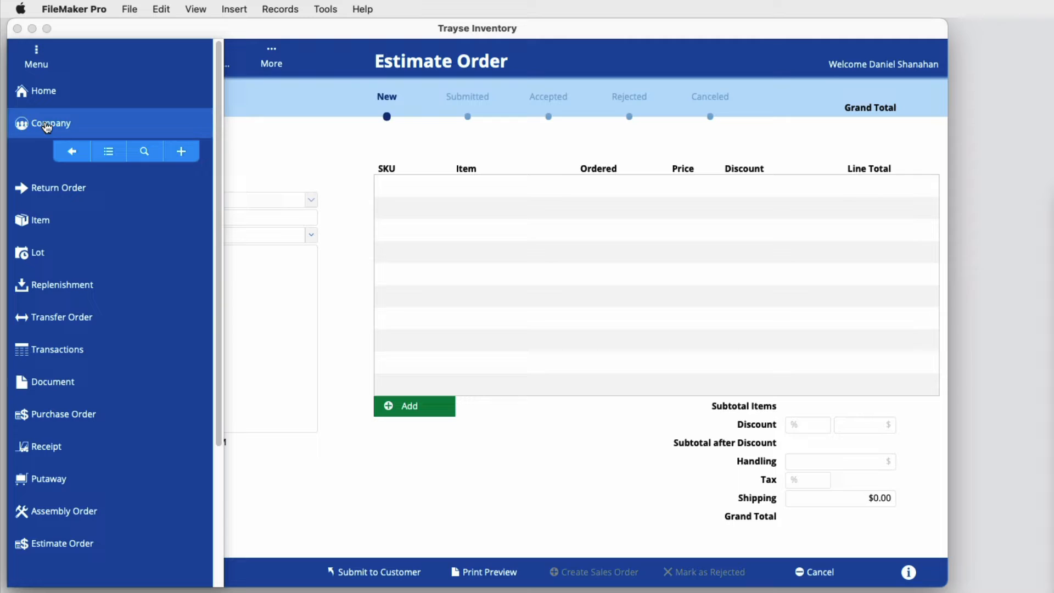
{"action": "left_click", "coordinate": [146, 147]}
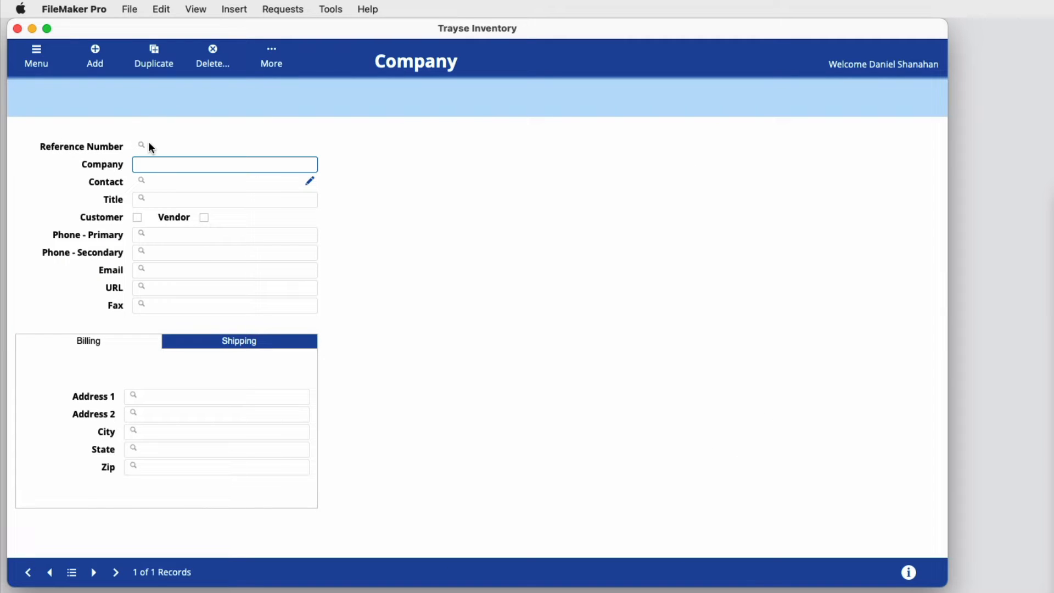
{"action": "key", "text": "Return"}
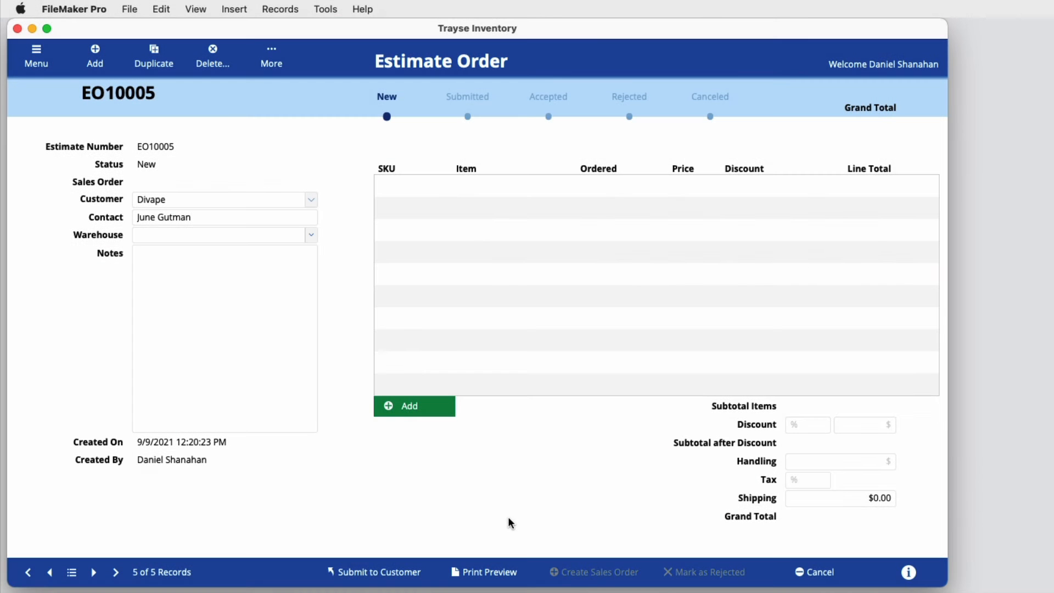
Try to add an item line to the estimate, and set its warehouse to Sylvania Warehouse
{"action": "left_click", "coordinate": [417, 409]}
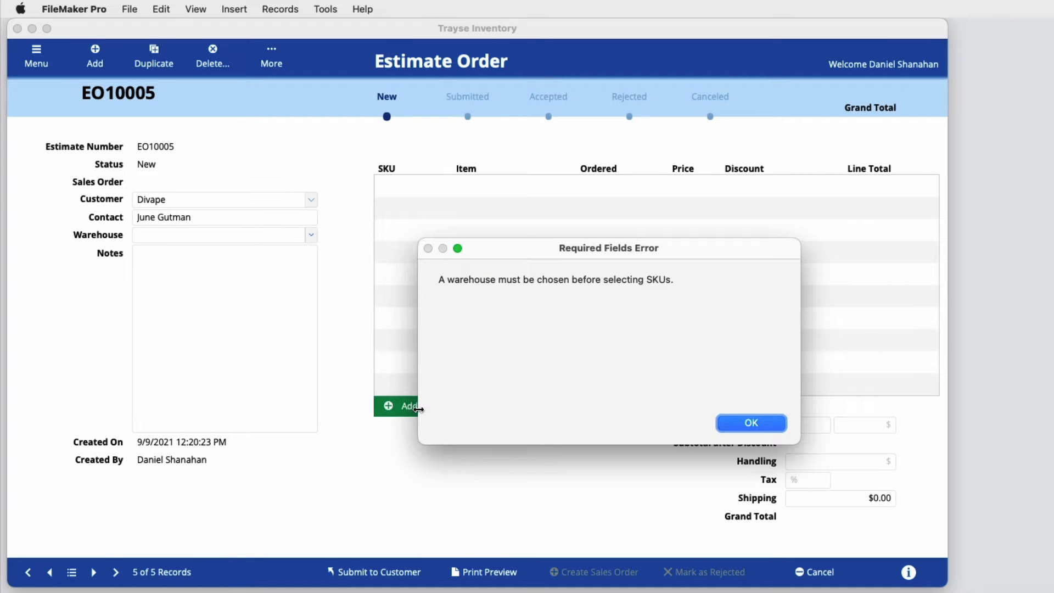
{"action": "left_click", "coordinate": [722, 421]}
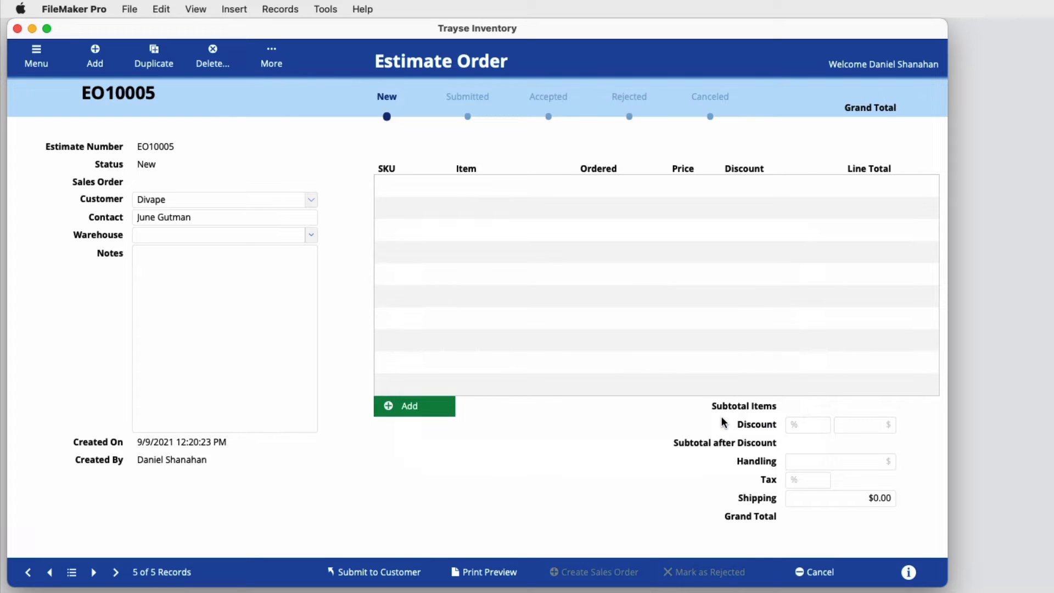
{"action": "left_click", "coordinate": [311, 236]}
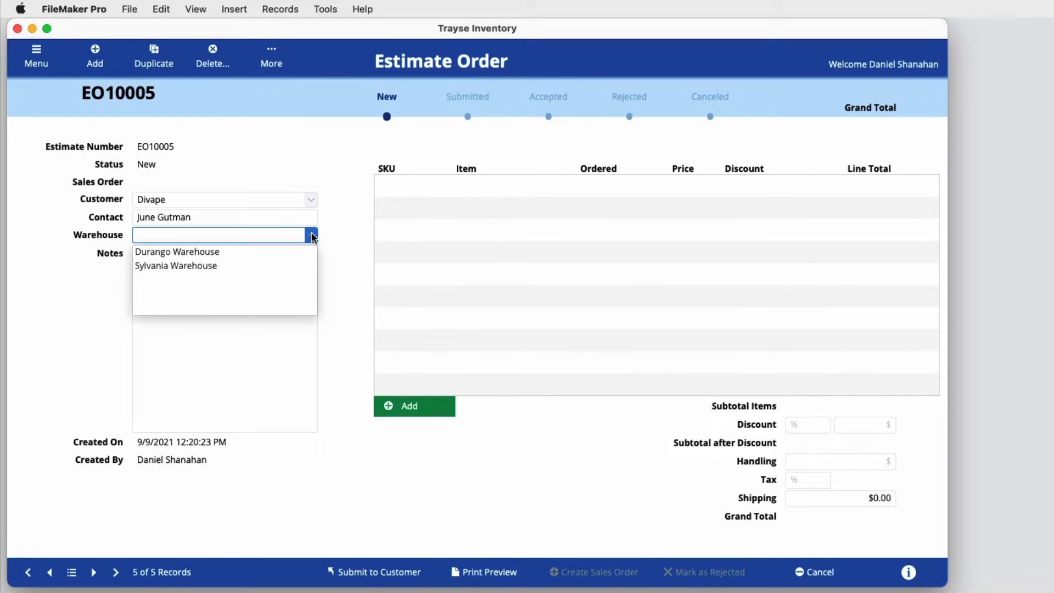
{"action": "left_click", "coordinate": [210, 265]}
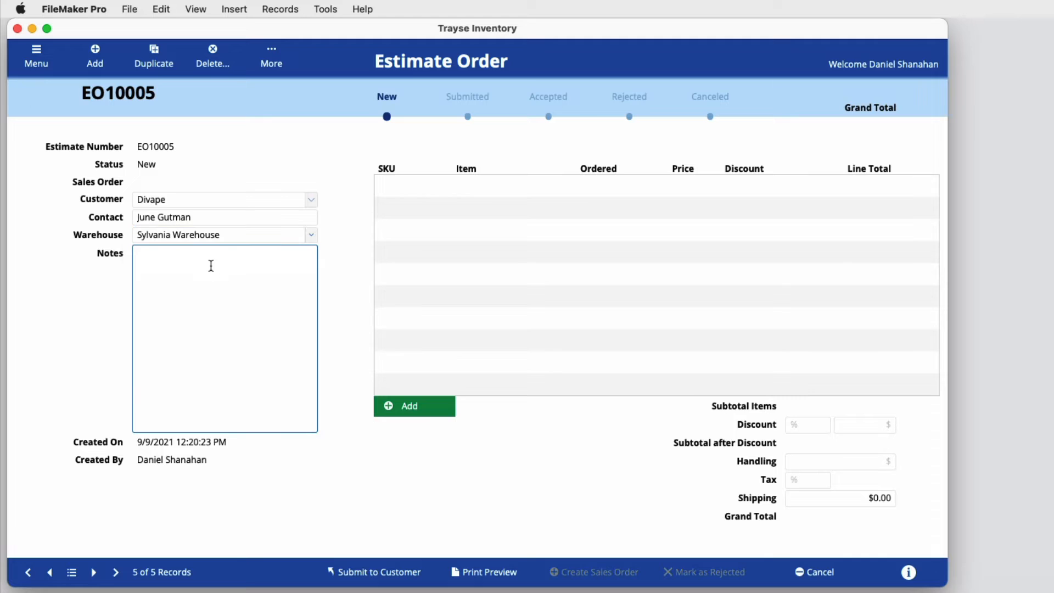
Open the item selection list for the estimate and filter the SKUs by "gly", clearing and reapplying the filter once
{"action": "left_click", "coordinate": [421, 406]}
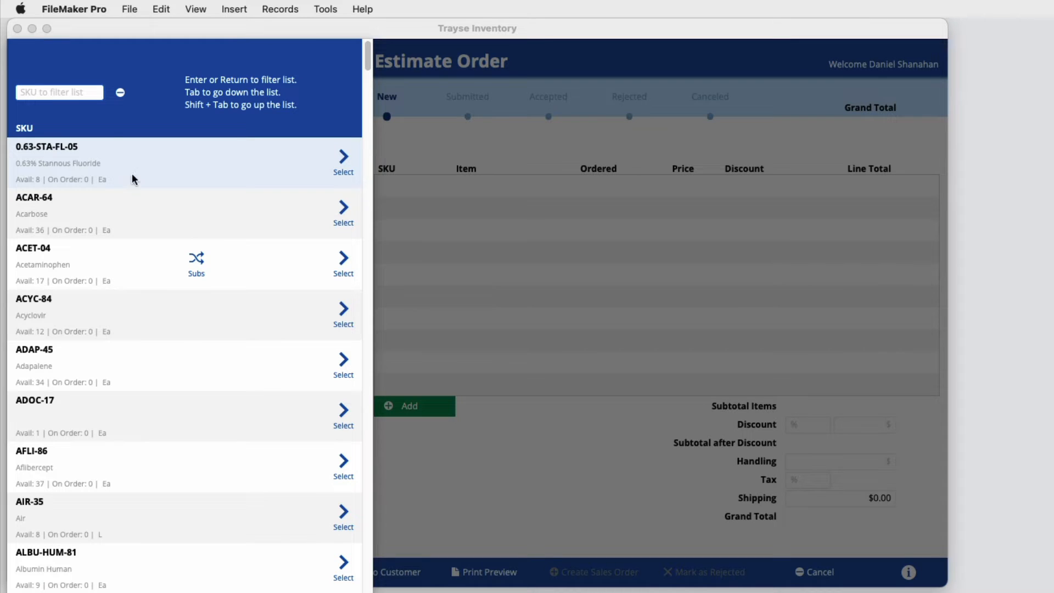
{"action": "left_click", "coordinate": [84, 96]}
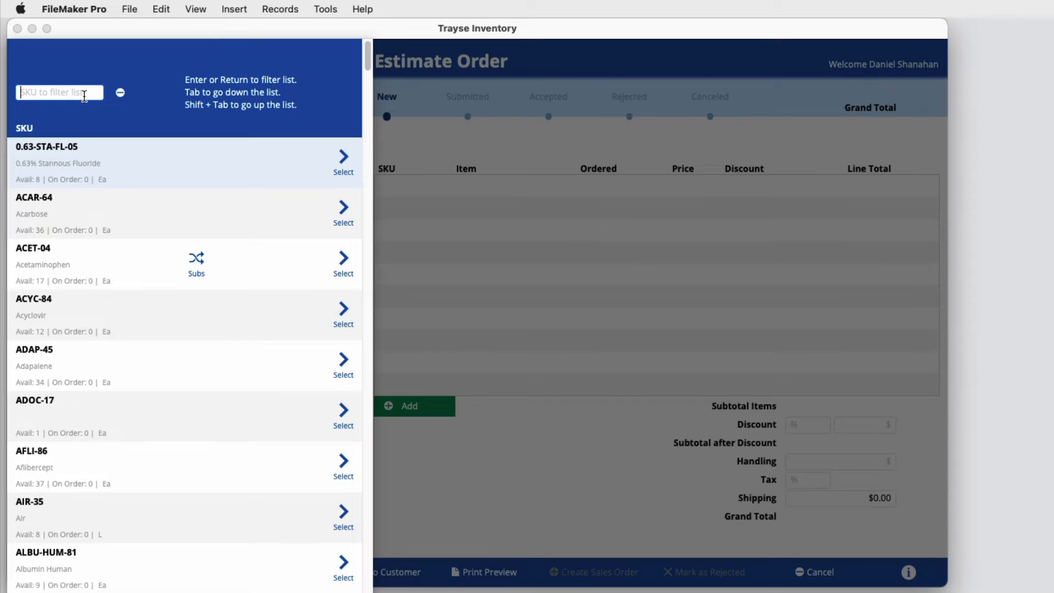
{"action": "type", "text": "gly"}
{"action": "key", "text": "Return"}
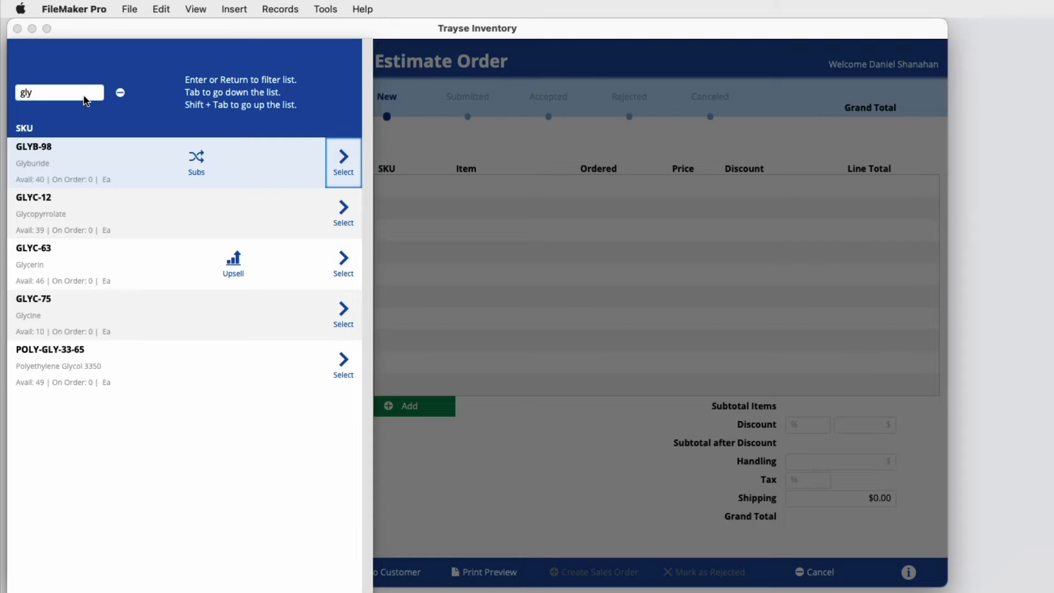
{"action": "left_click", "coordinate": [116, 93]}
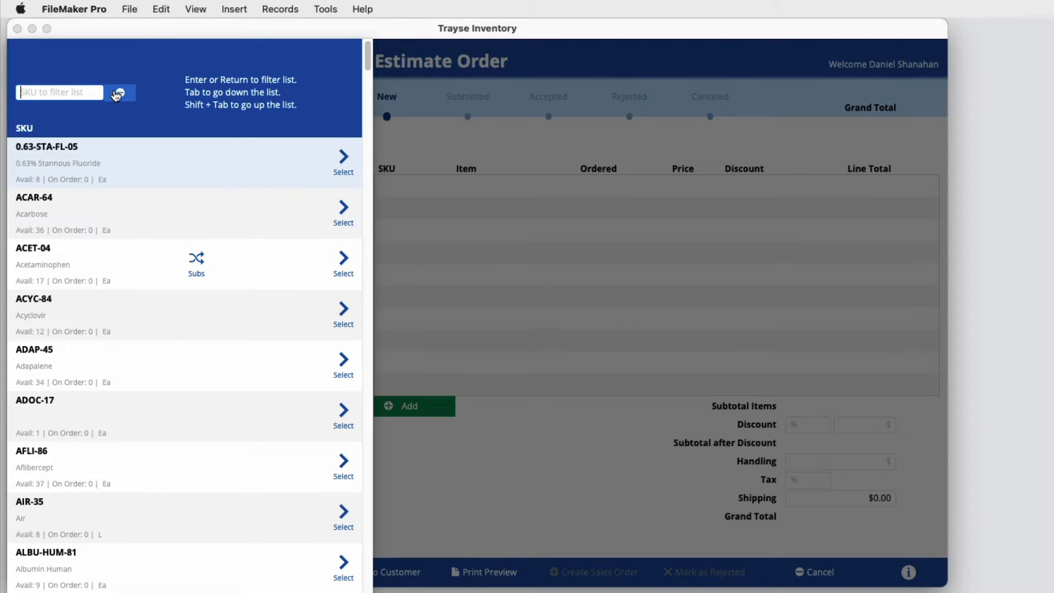
{"action": "type", "text": "gly"}
{"action": "key", "text": "Return"}
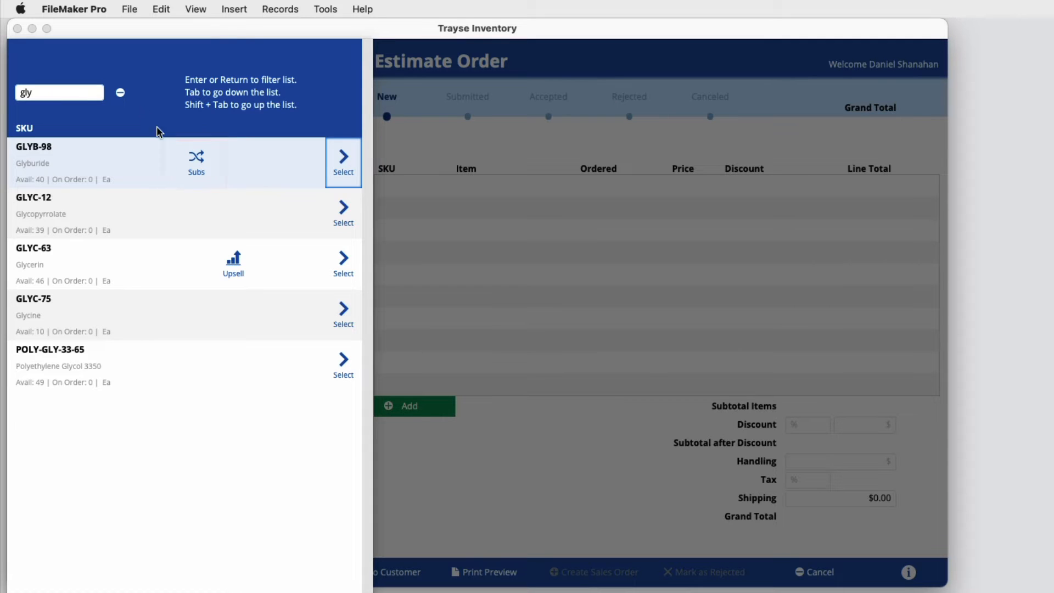
View the substitute items for GLYB-98 and the upsell items for GLYC-63 from the filtered SKU list
{"action": "left_click", "coordinate": [194, 165]}
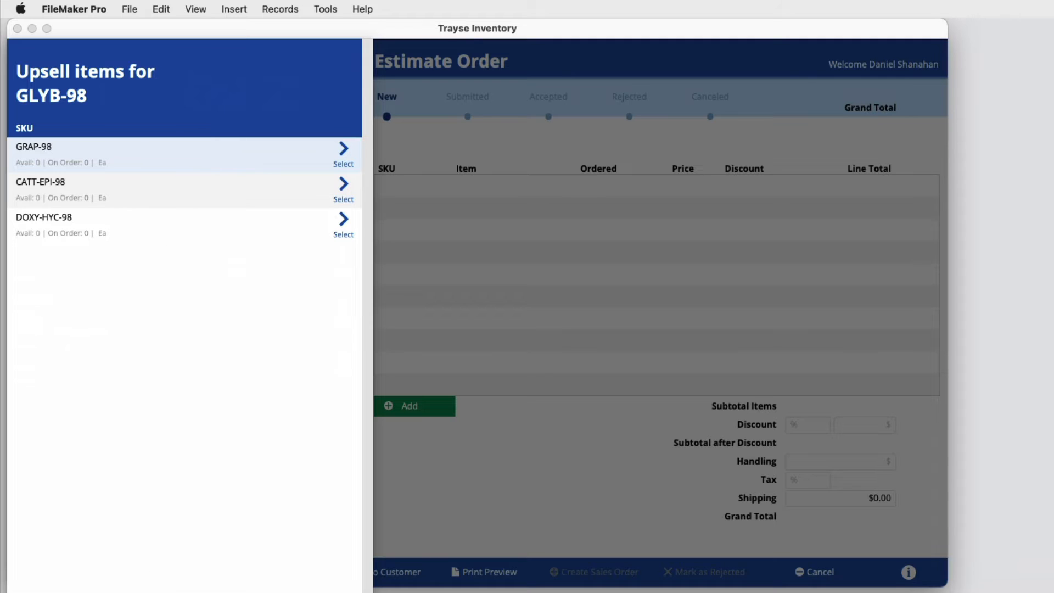
{"action": "key", "text": "Escape"}
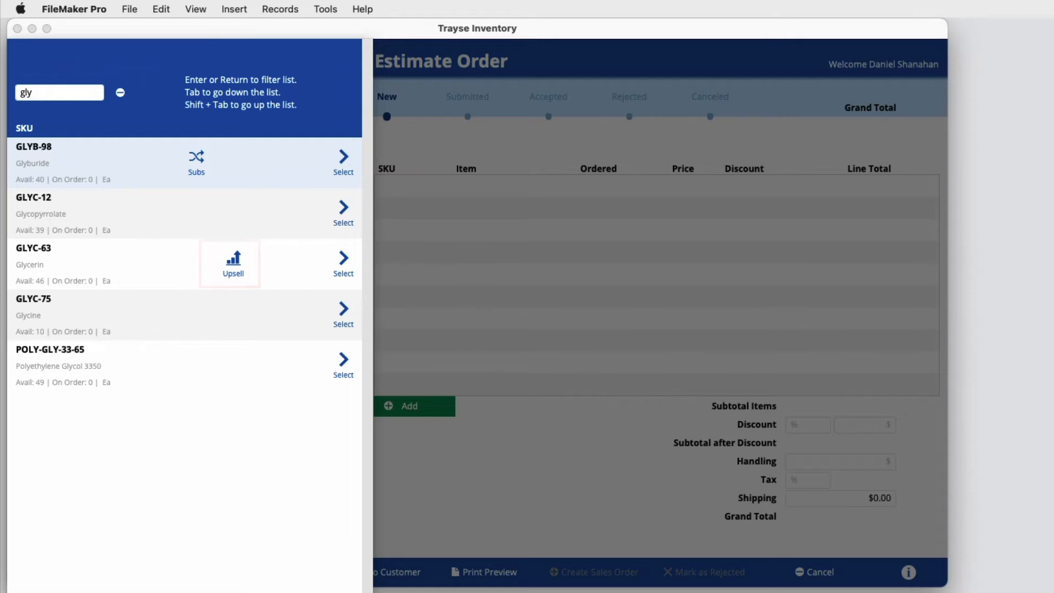
{"action": "left_click", "coordinate": [235, 268]}
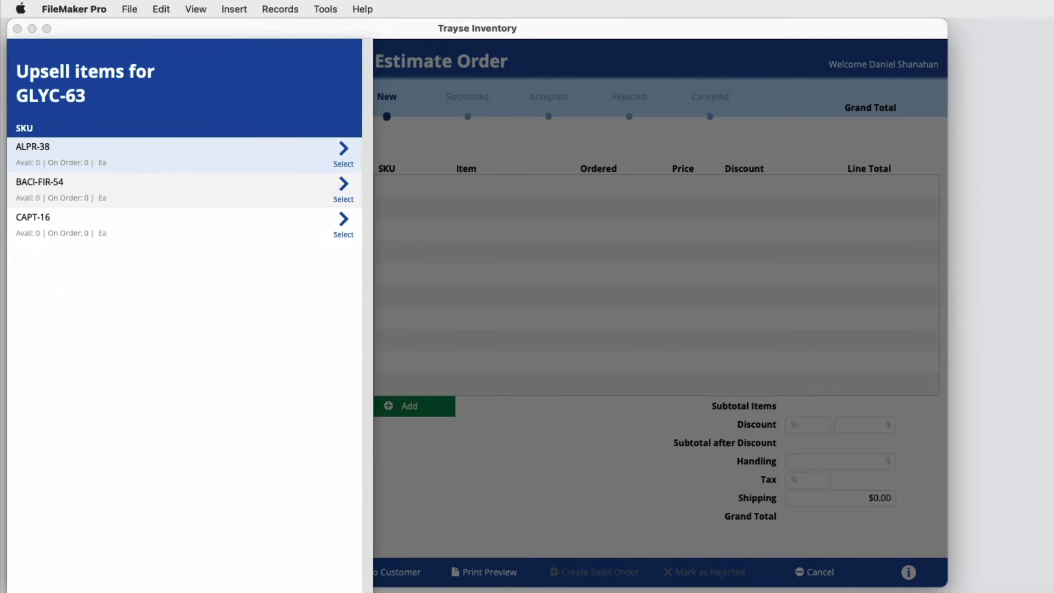
{"action": "key", "text": "Escape"}
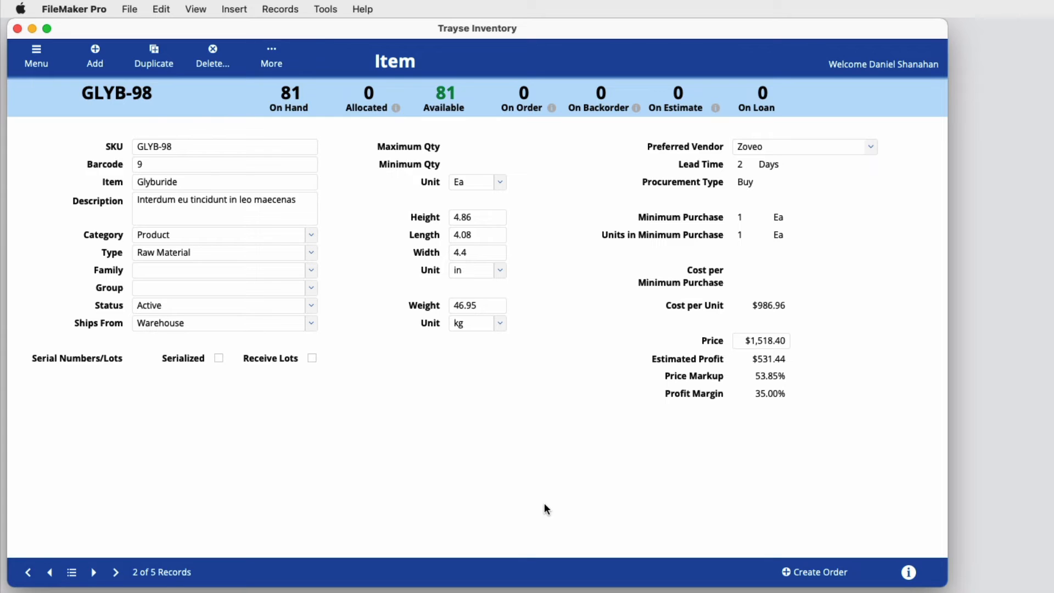
On the GLYB-98 item record, review the substitute items and open the upsell items
{"action": "left_click", "coordinate": [270, 57]}
{"action": "left_click", "coordinate": [271, 118]}
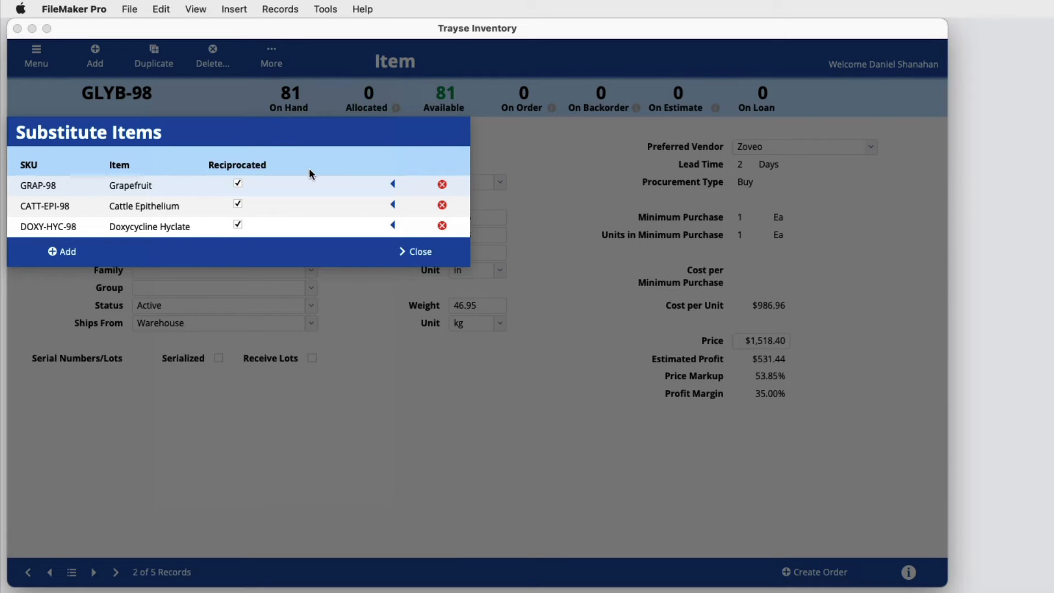
{"action": "left_click", "coordinate": [416, 252]}
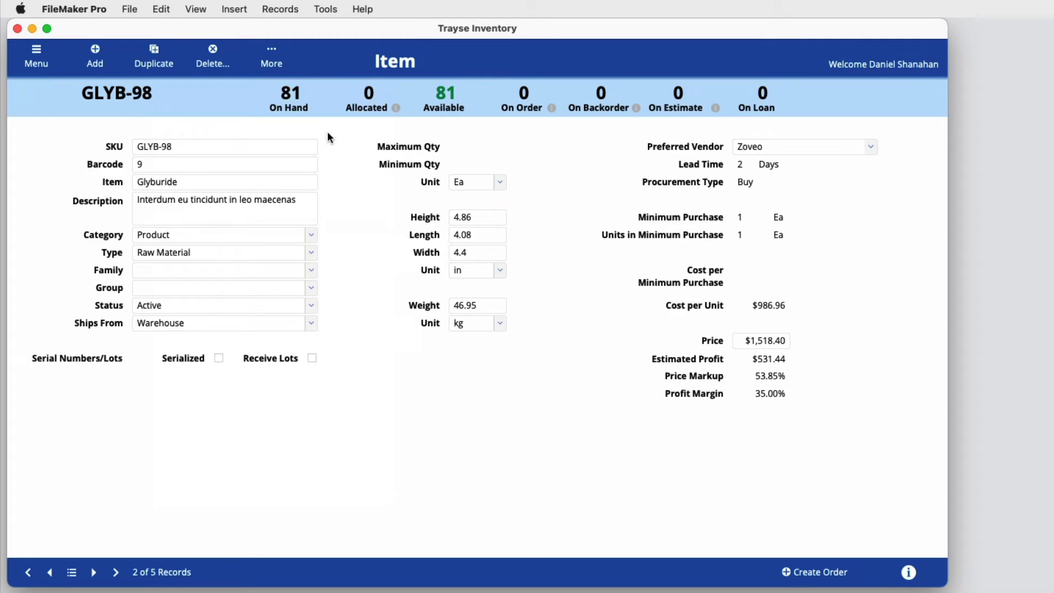
{"action": "left_click", "coordinate": [274, 63]}
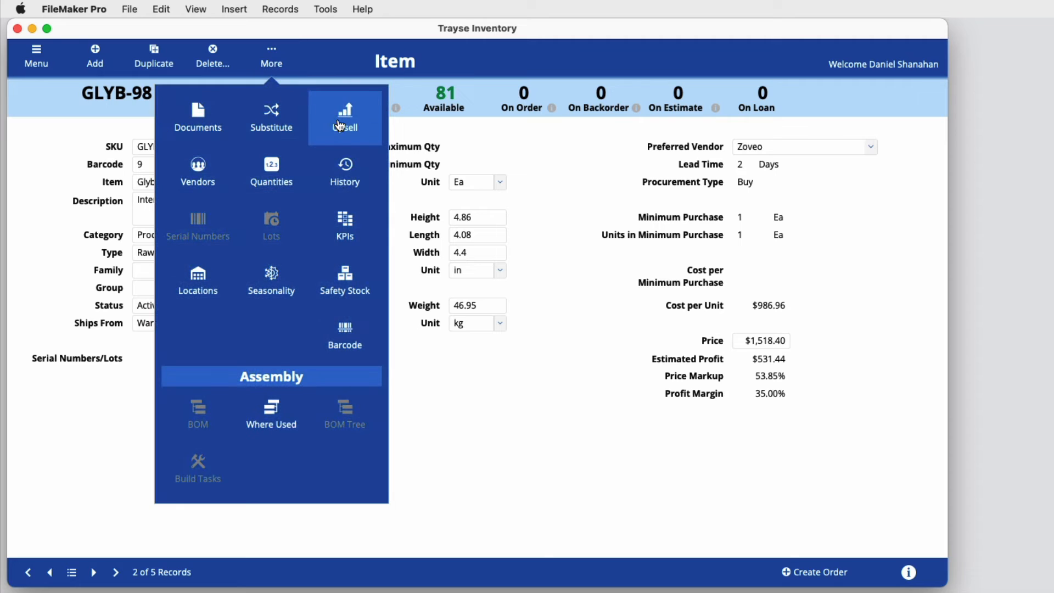
{"action": "left_click", "coordinate": [340, 126]}
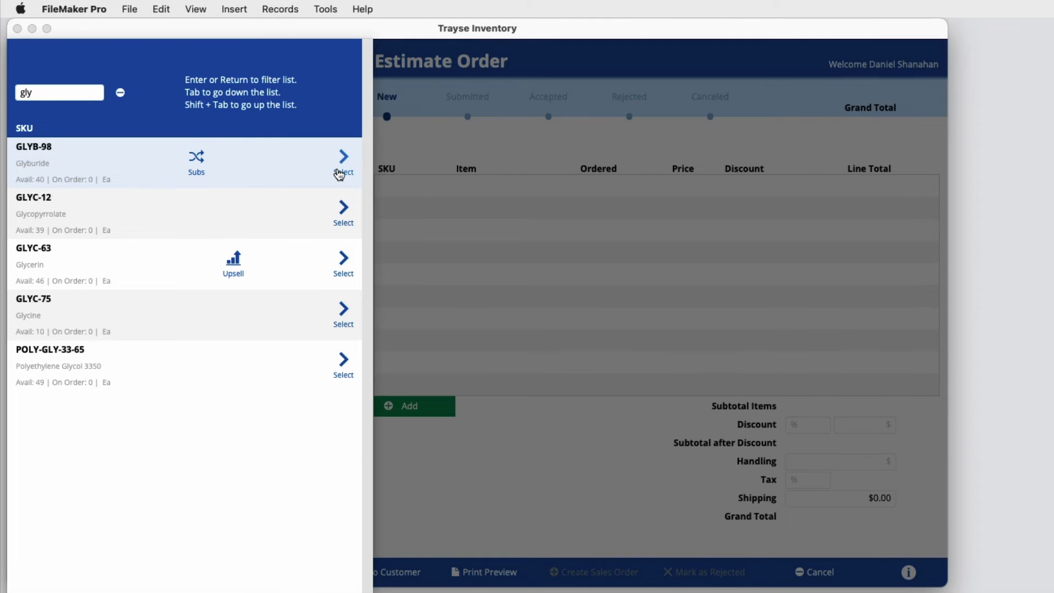
Add SKU GLYB-98 to the estimate with a quantity of 10 and close the item selection list
{"action": "left_click", "coordinate": [339, 172]}
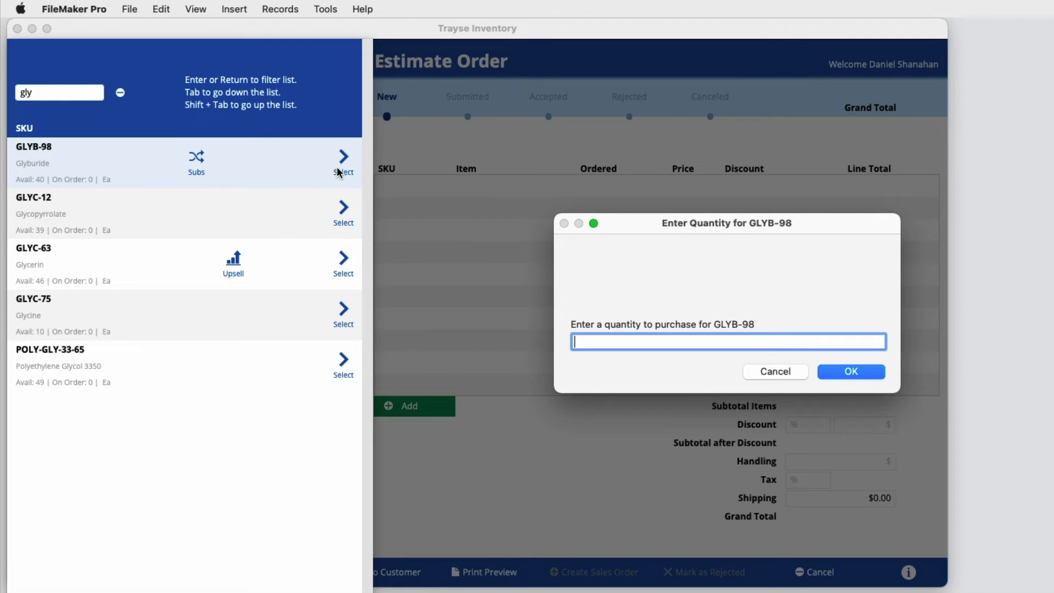
{"action": "type", "text": "10"}
{"action": "key", "text": "Return"}
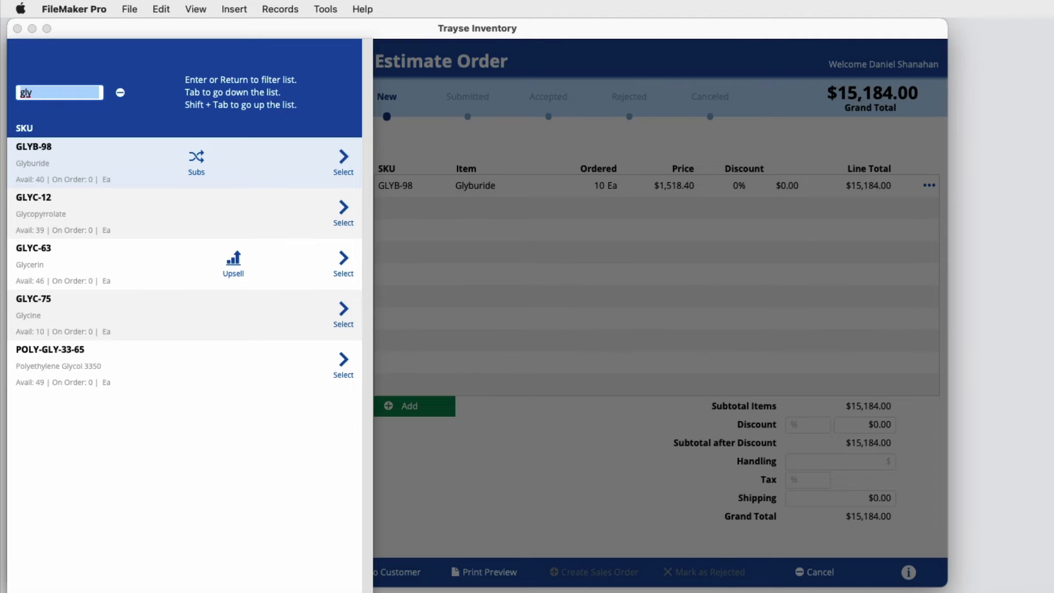
{"action": "key", "text": "Escape"}
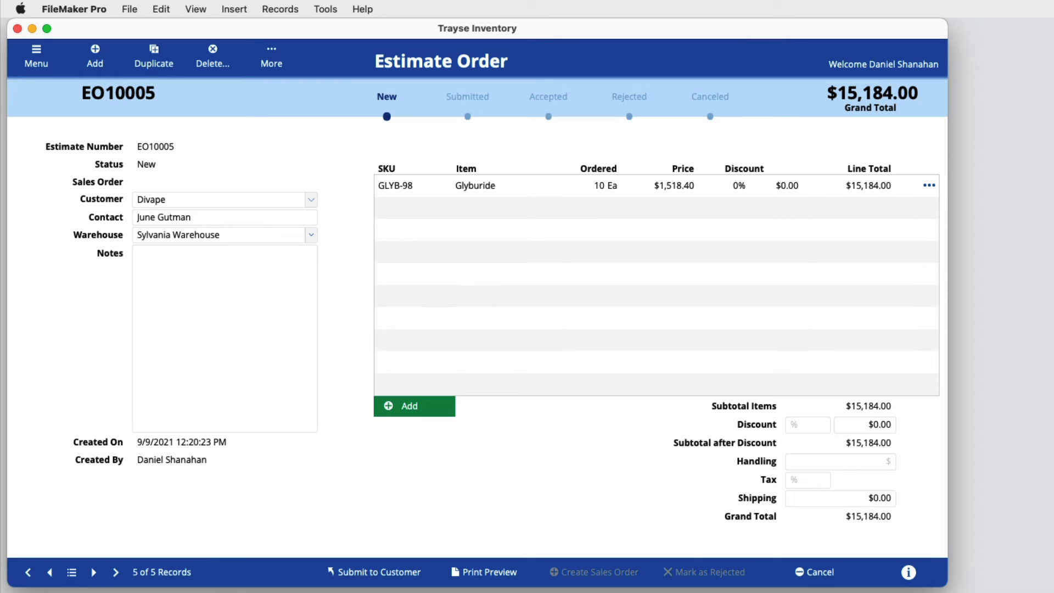
Submit estimate order EO10005 to the customer
{"action": "left_click", "coordinate": [372, 571]}
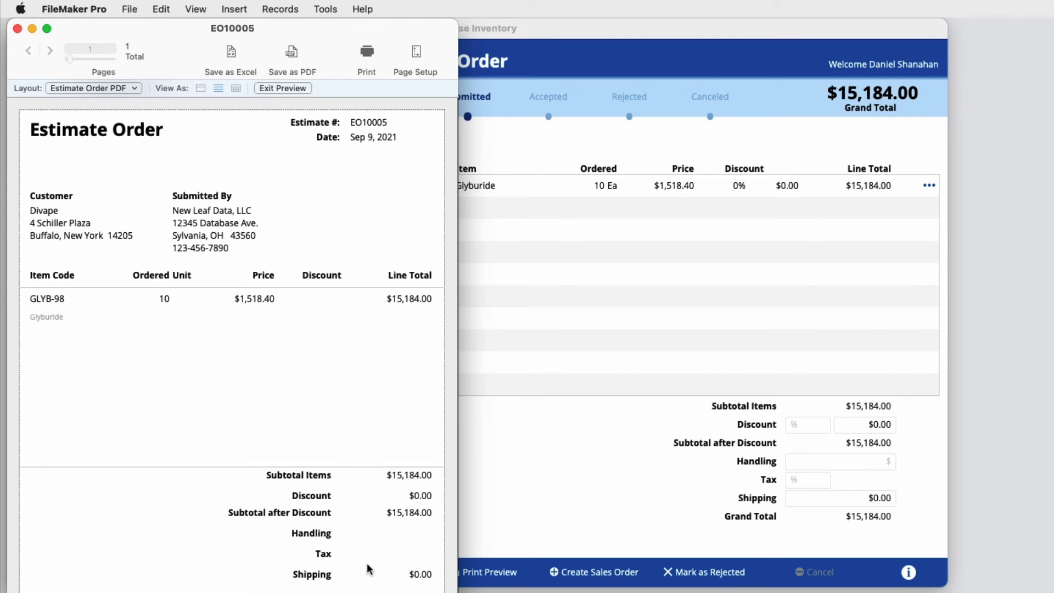
Close the estimate PDF, reopen the print preview of the Divape estimate order, and return to the order
{"action": "left_click", "coordinate": [17, 29]}
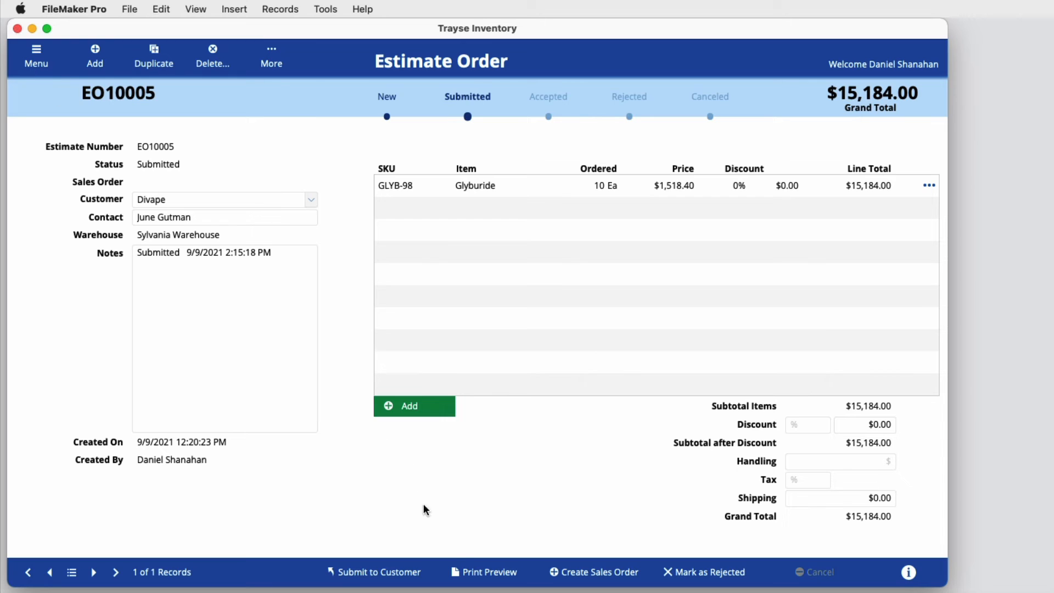
{"action": "left_click", "coordinate": [475, 572]}
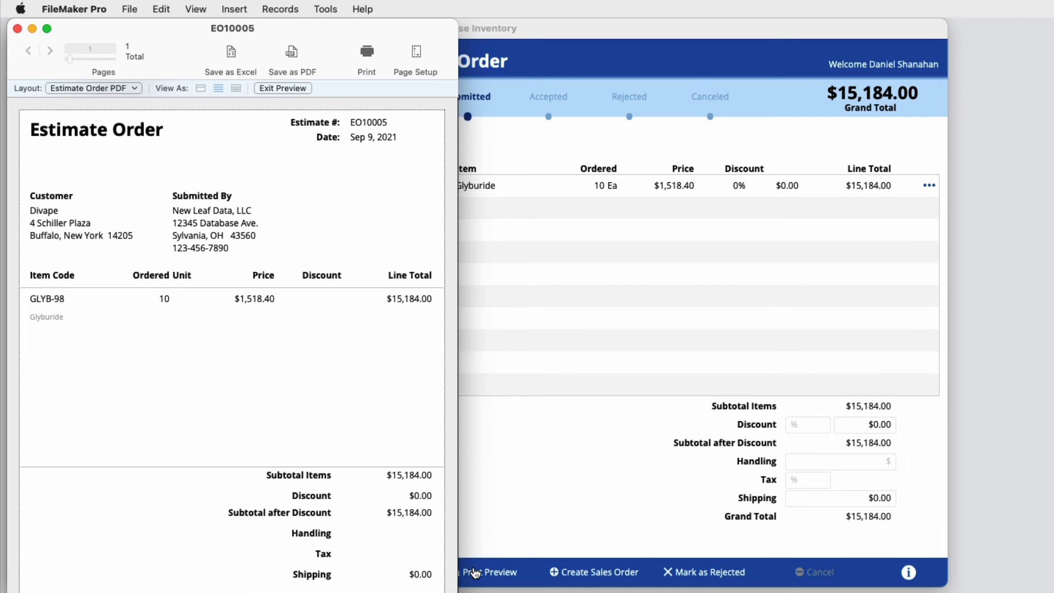
{"action": "left_click", "coordinate": [17, 29]}
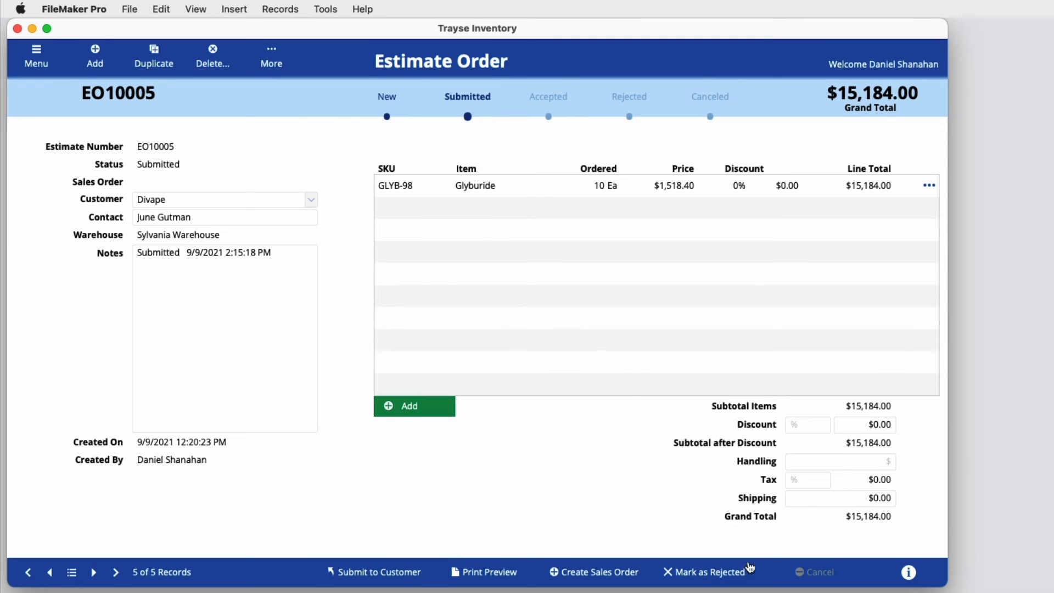
Edit the GLYB-98 line item on the estimate order and set its price to $1,499.00
{"action": "left_click", "coordinate": [927, 186]}
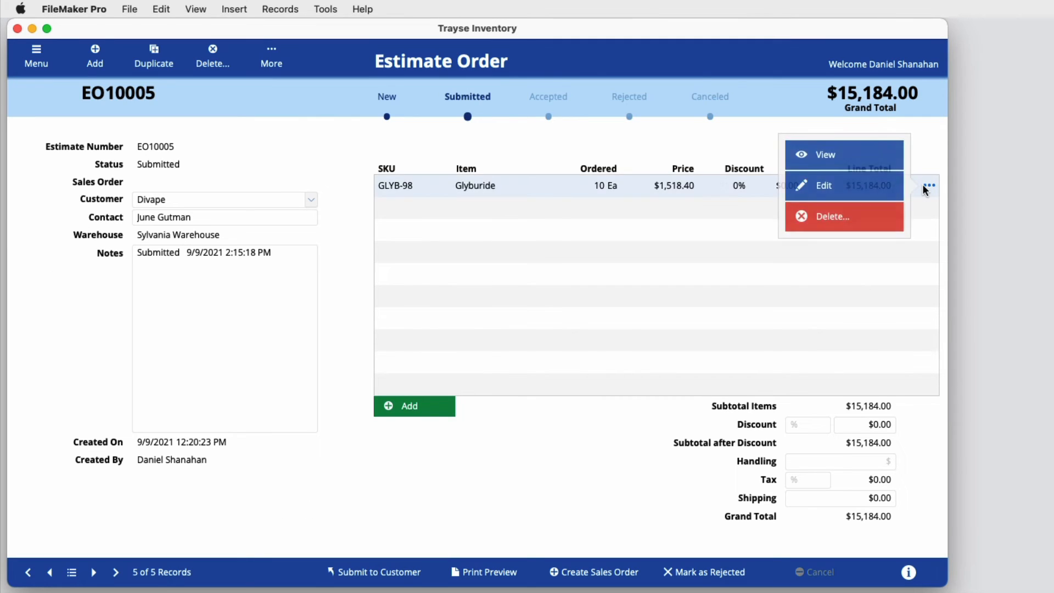
{"action": "left_click", "coordinate": [885, 190]}
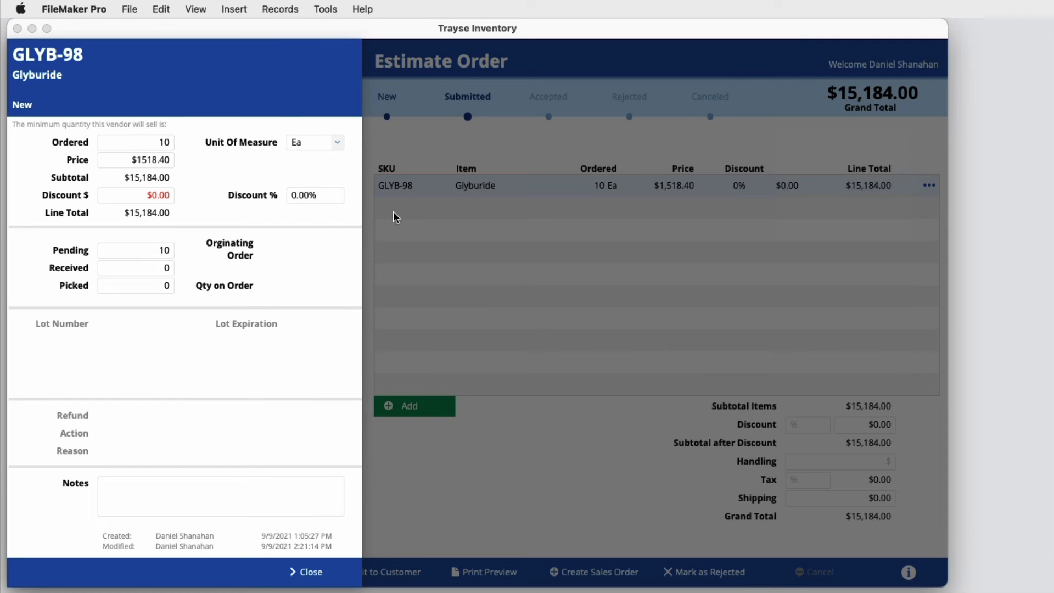
{"action": "left_click", "coordinate": [146, 158]}
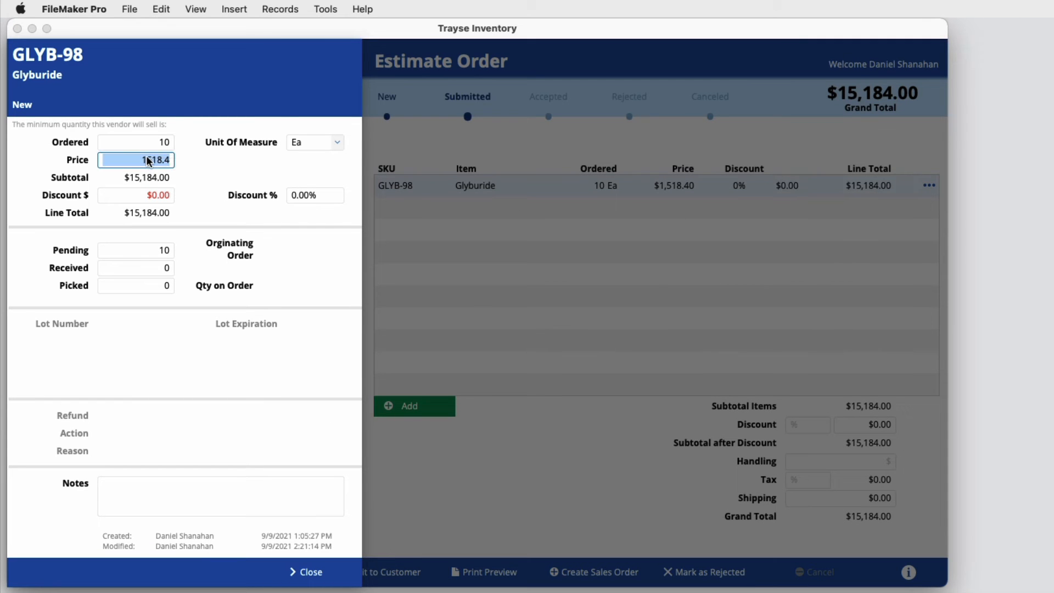
{"action": "type", "text": "1499"}
{"action": "key", "text": "Tab"}
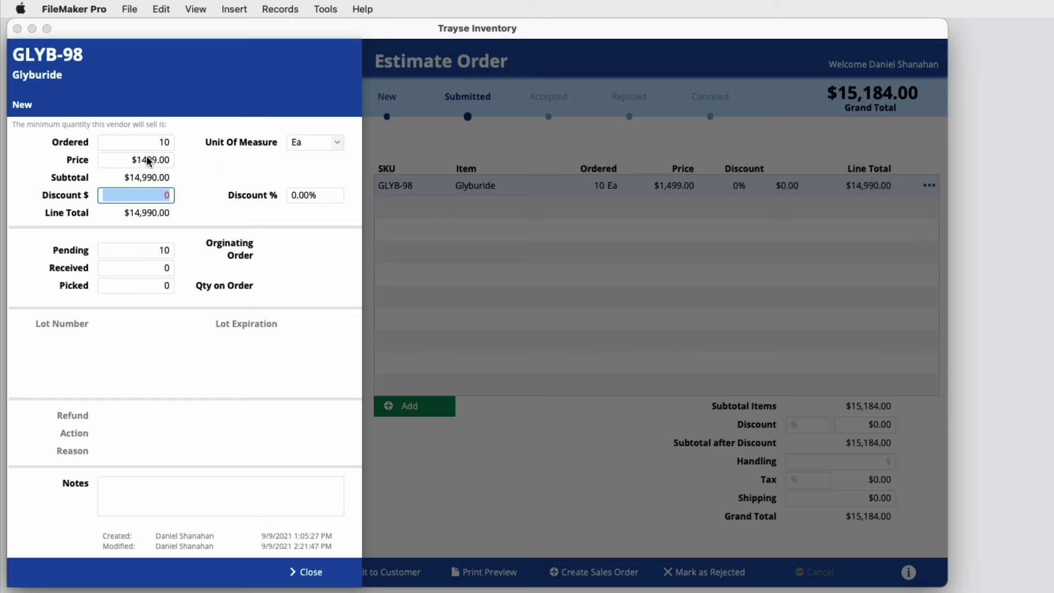
{"action": "left_click", "coordinate": [307, 571]}
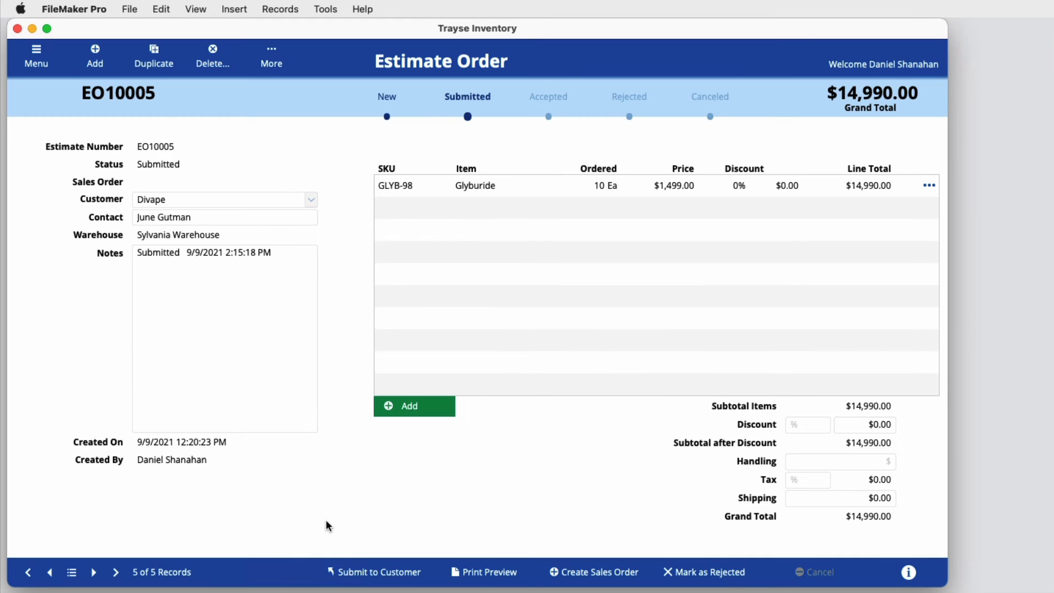
Create a sales order from the Divape estimate and follow the link back to the originating estimate
{"action": "left_click", "coordinate": [569, 572]}
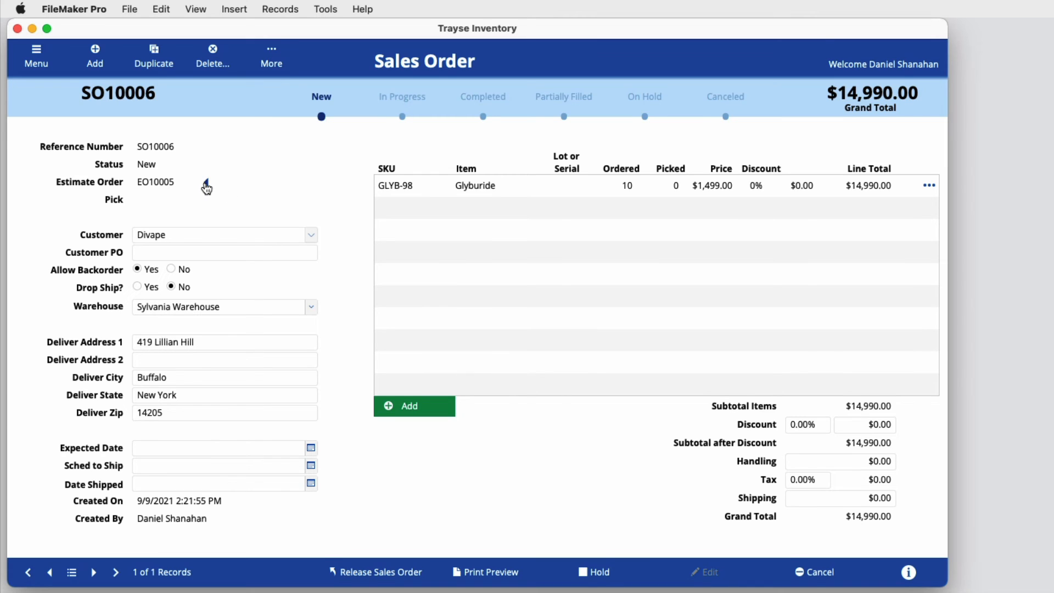
{"action": "left_click", "coordinate": [206, 184]}
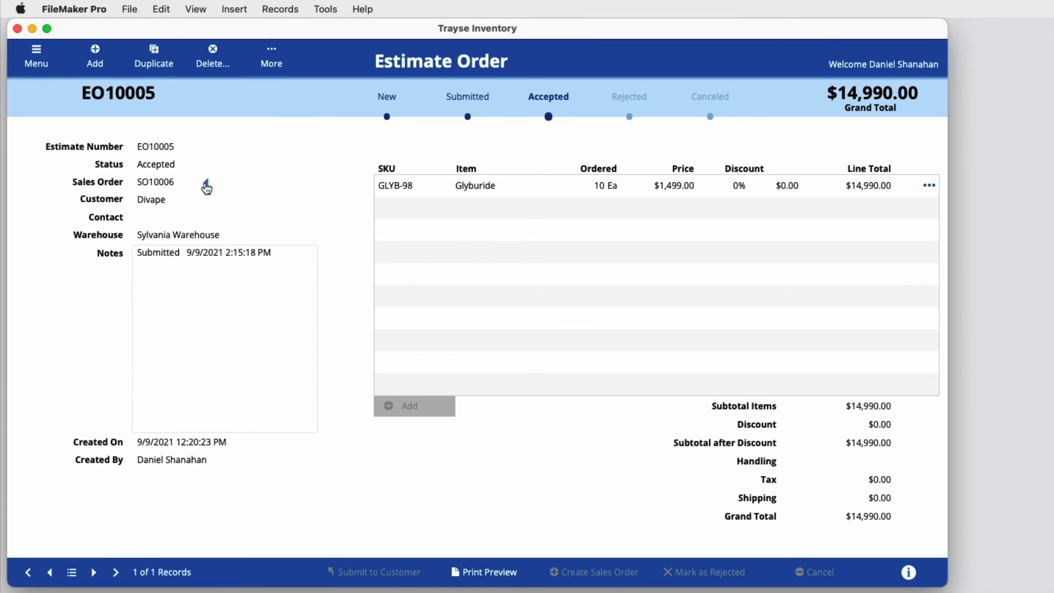
{"action": "left_click", "coordinate": [207, 184]}
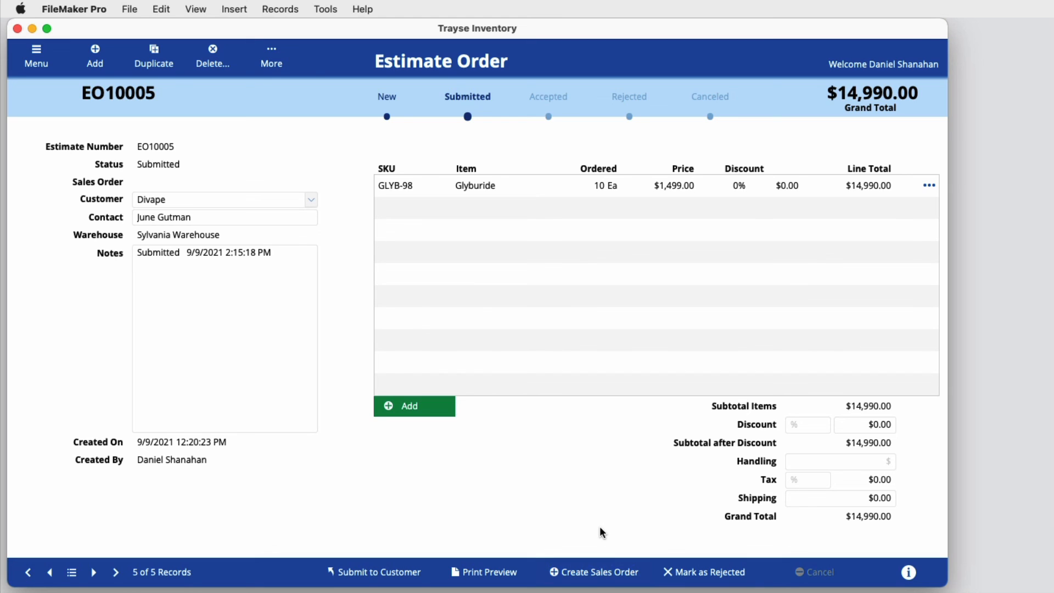
Mark the submitted Divape estimate order as rejected
{"action": "left_click", "coordinate": [682, 574]}
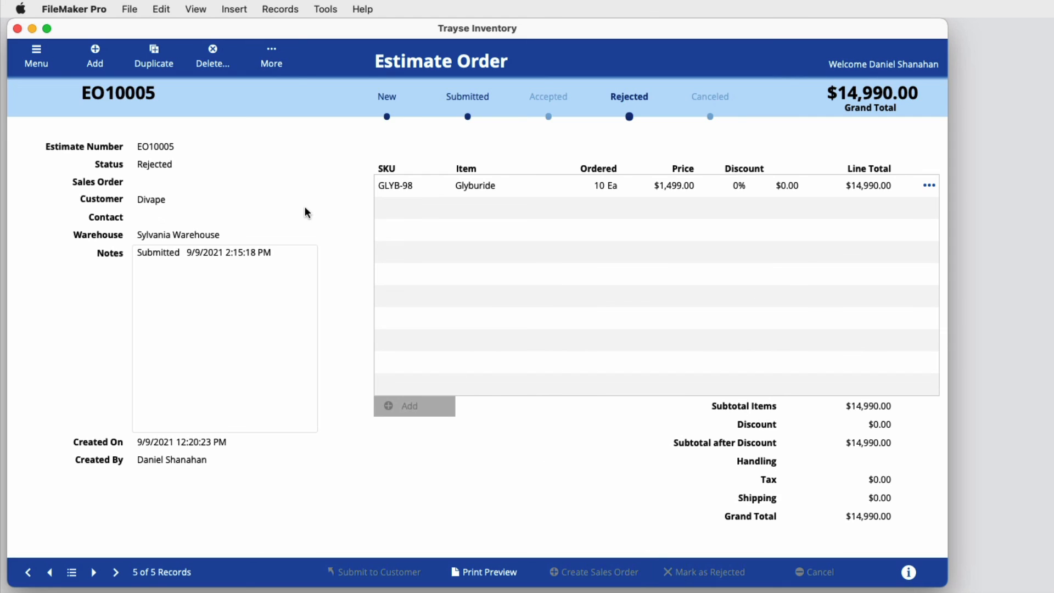
Show the additional record options for the rejected estimate order
{"action": "left_click", "coordinate": [265, 64]}
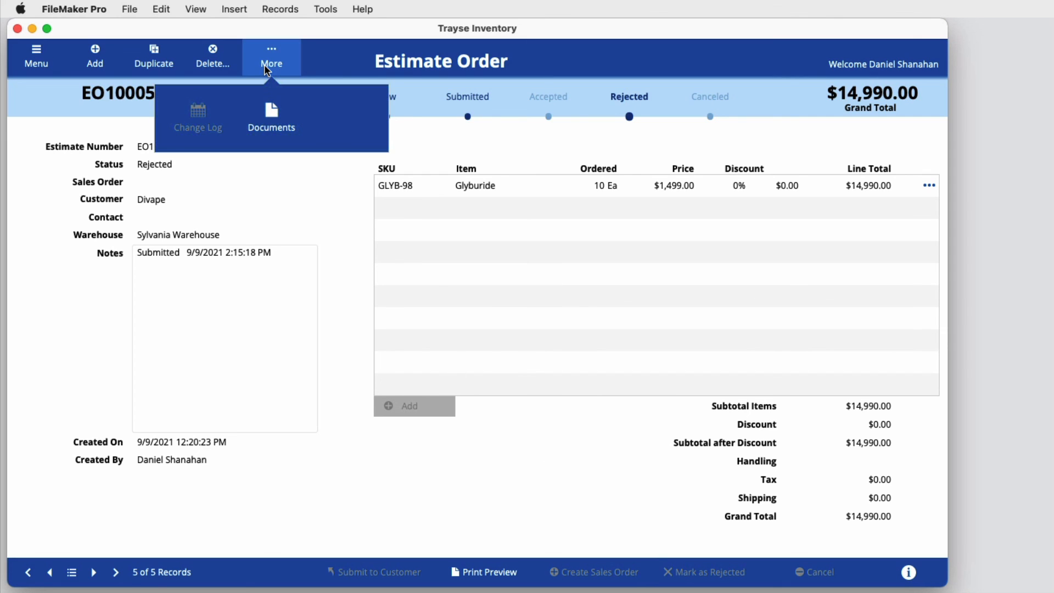